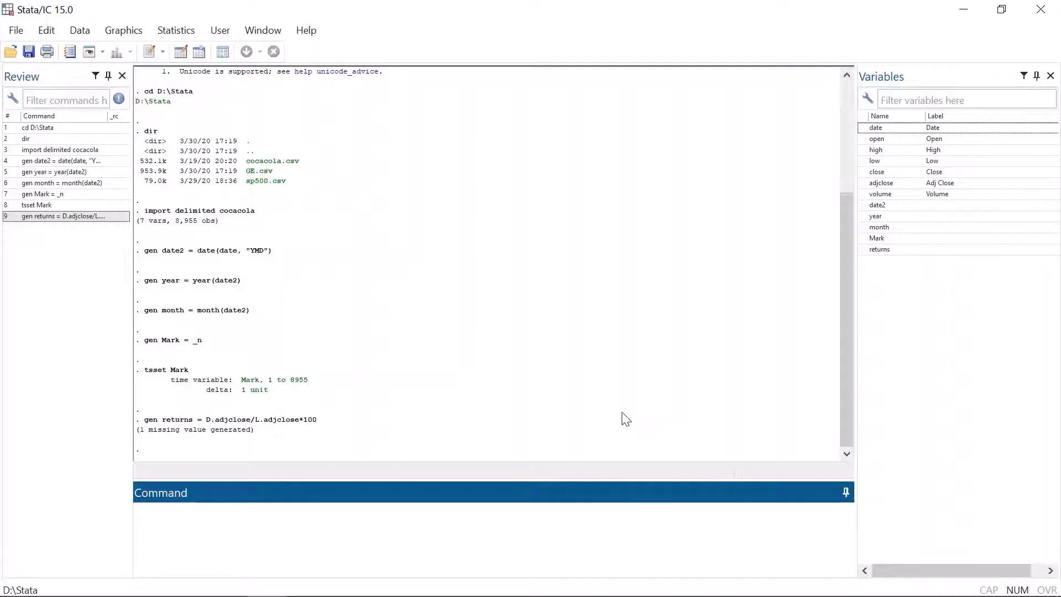
Step: Summarize returns where year == 2015: 252 observations, mean .3047242, std. dev. 5.67797
text(sum returns if)
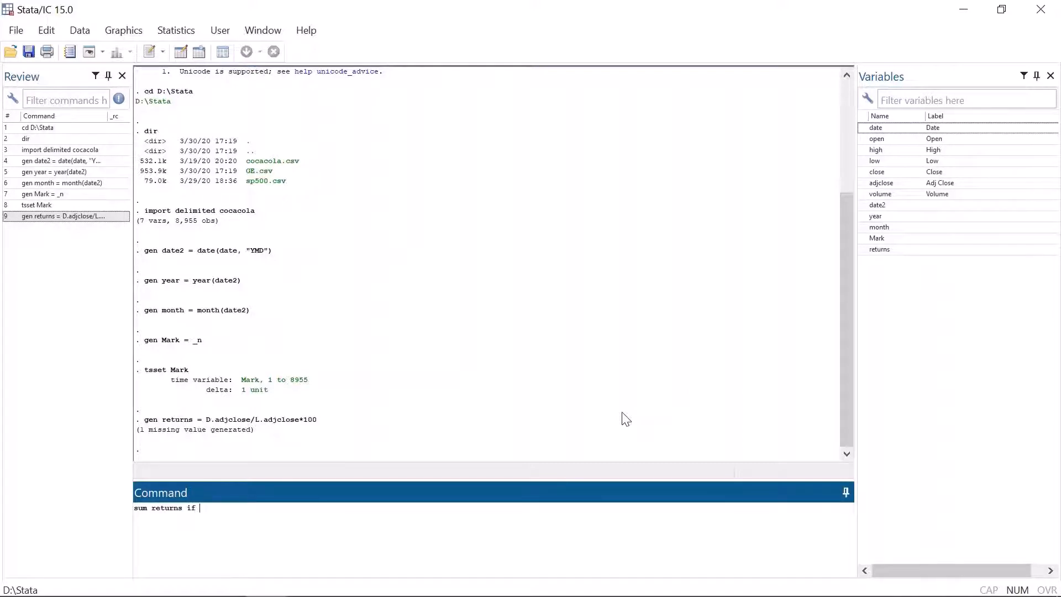
text( year == 2015)
key(Return)
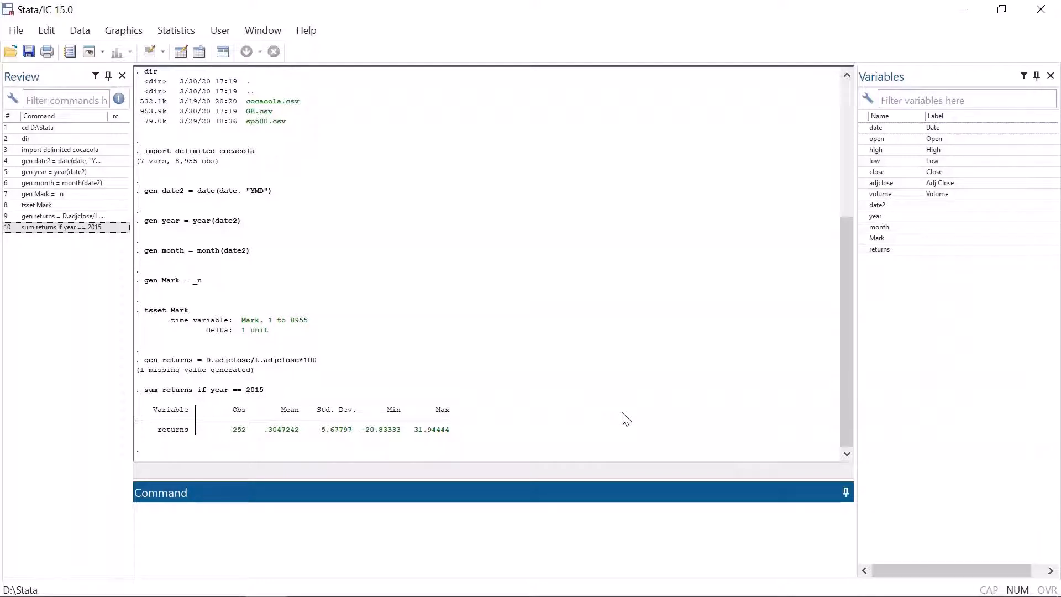
Step: Summarize returns where year > 2017: 556 observations, mean .5920866, max 334.5992
text(sum ret)
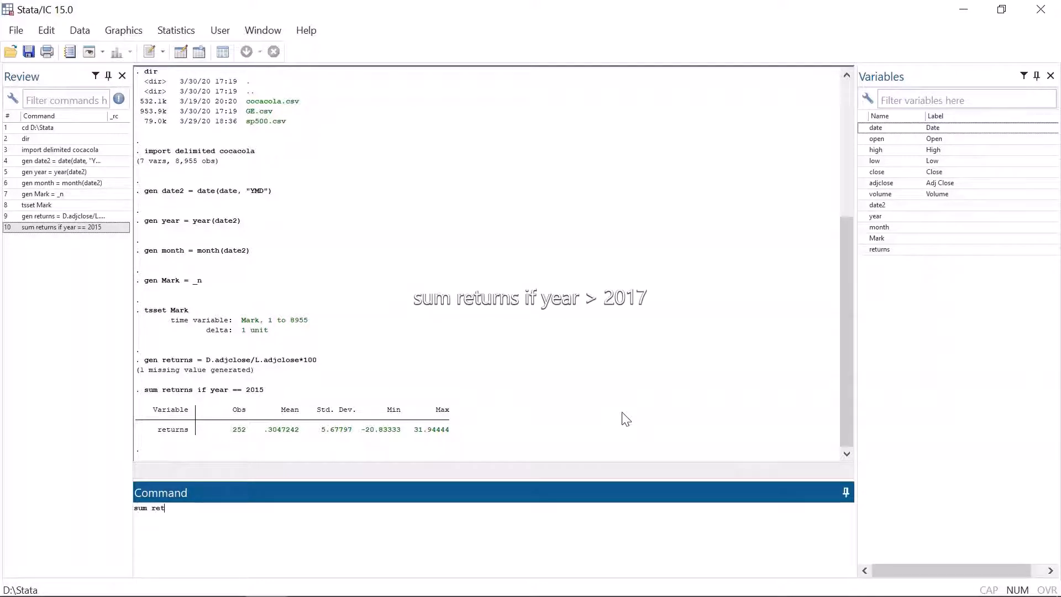
text(urns if )
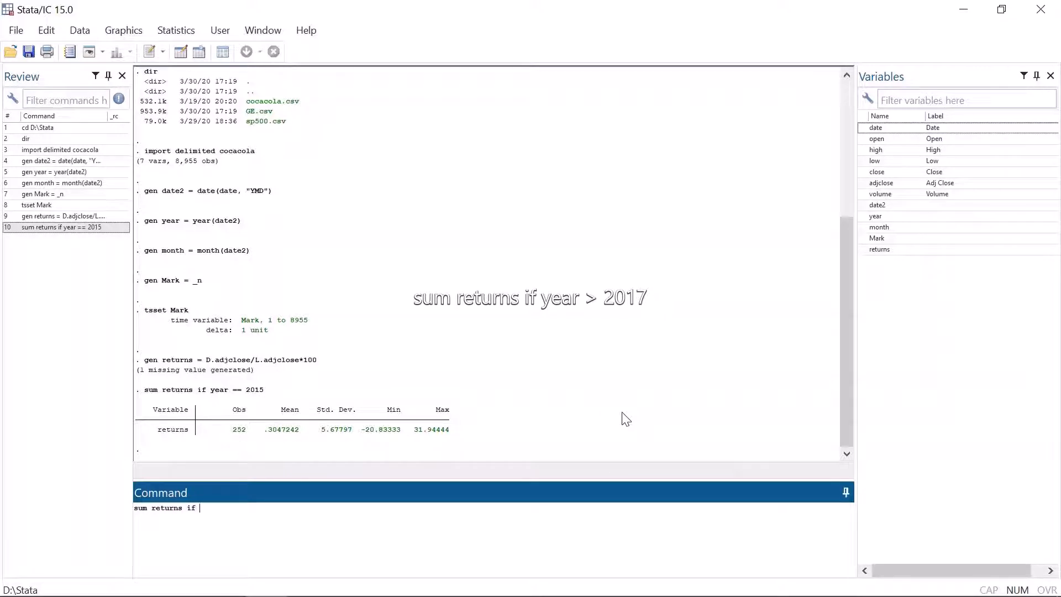
text(year > 2017)
key(Return)
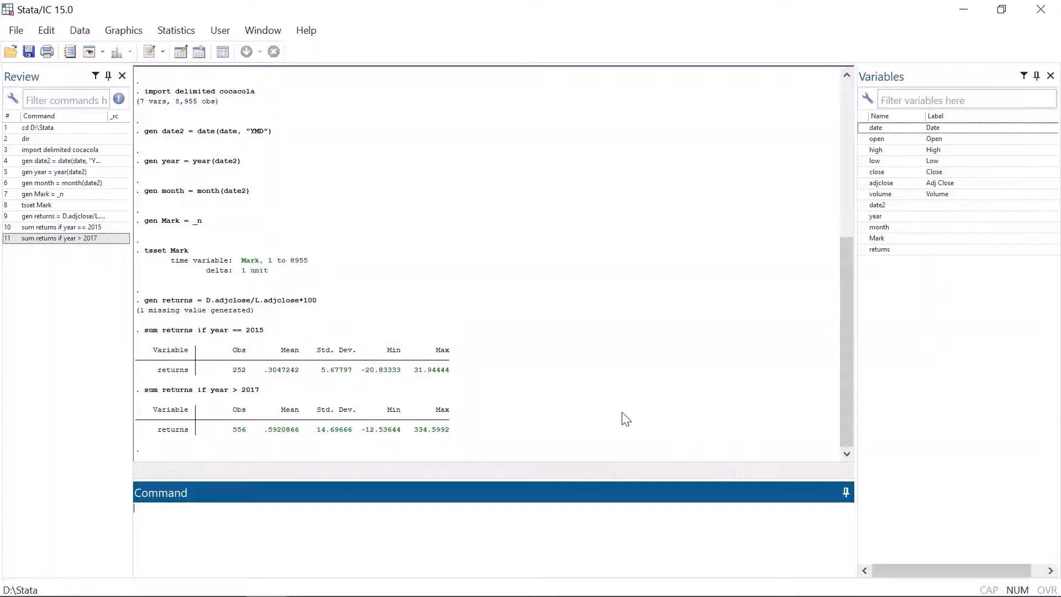
Step: Summarize returns if year == 2019 & month > 6 | year == 2020, giving 181 observations
text(sum ret)
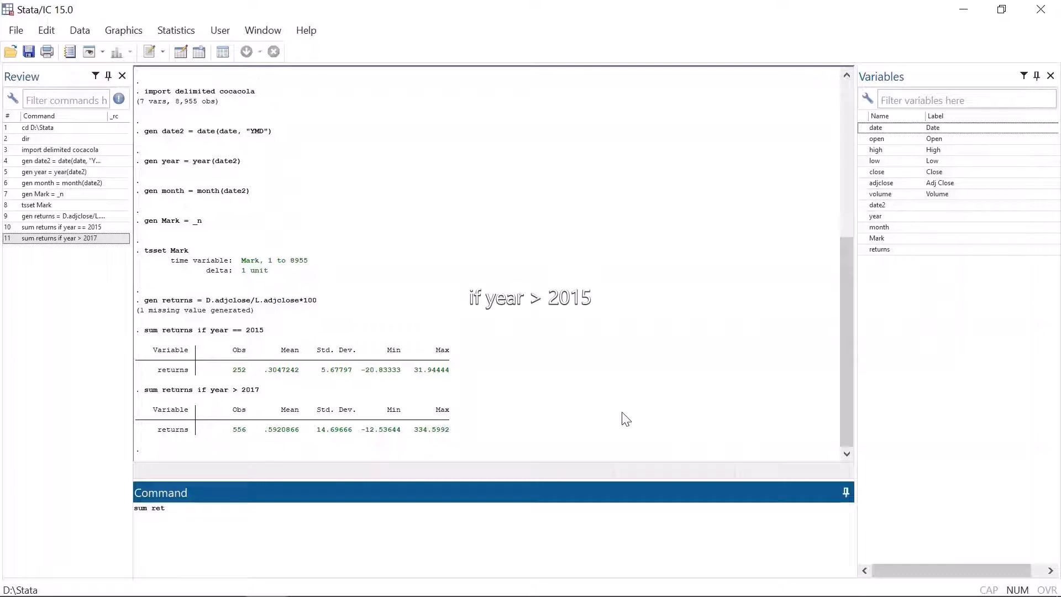
text(urns)
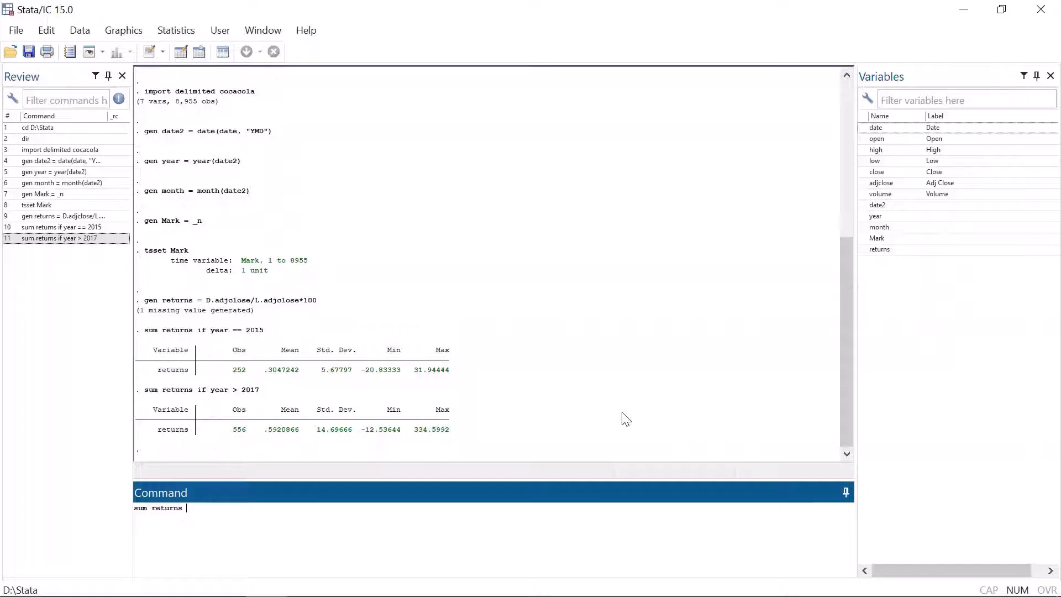
text(if year == 2019 )
text(|)
key(BackSpace)
key(BackSpace)
text(& month > 6 |)
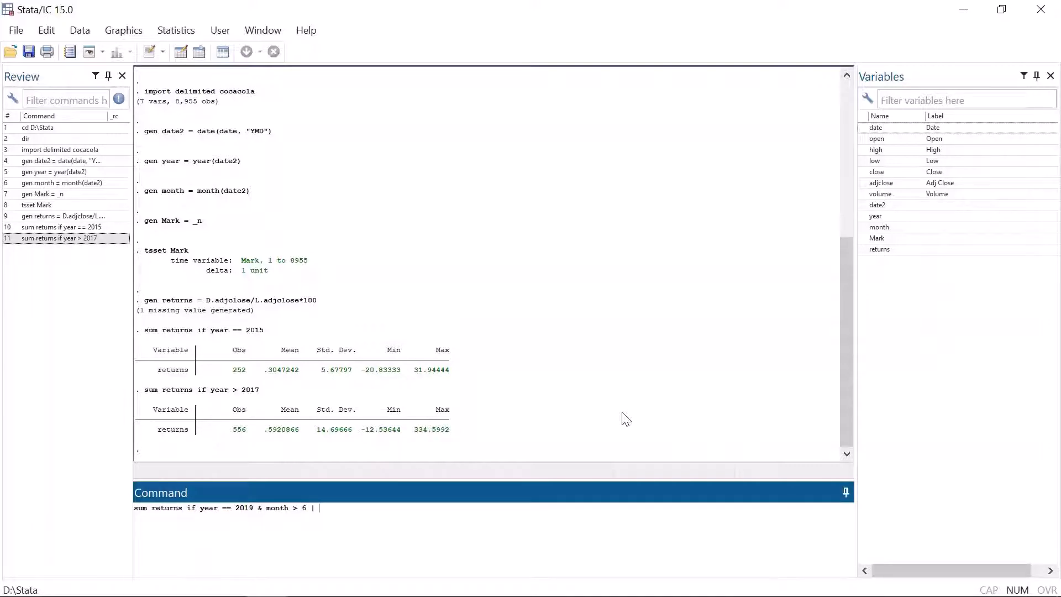
text( year == 2020)
key(Return)
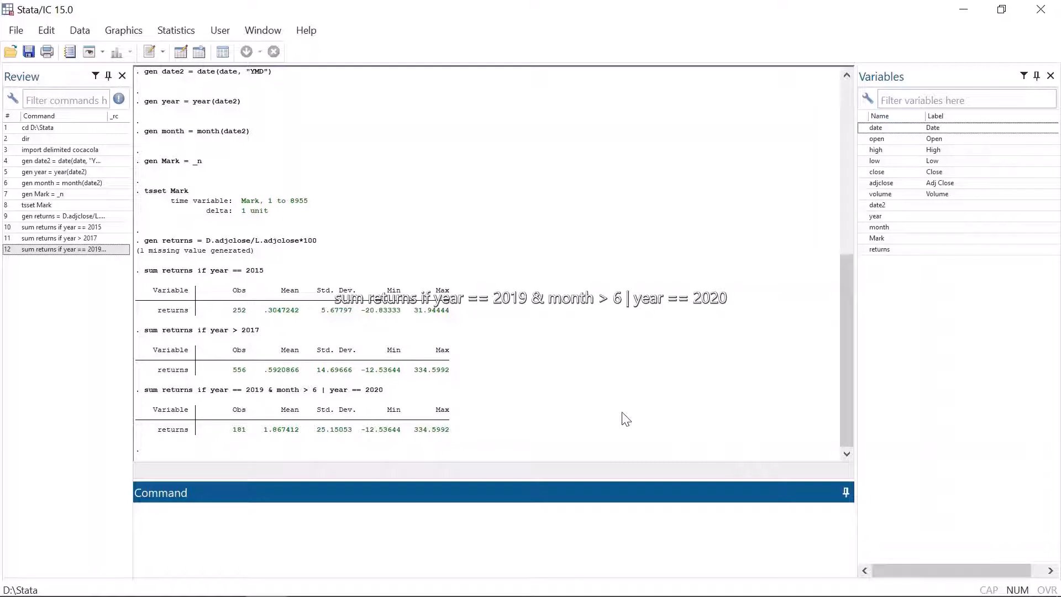
Step: Rerun the previous summary without the 2020 condition: 128 observations, mean .1872022
key(Page_Up)
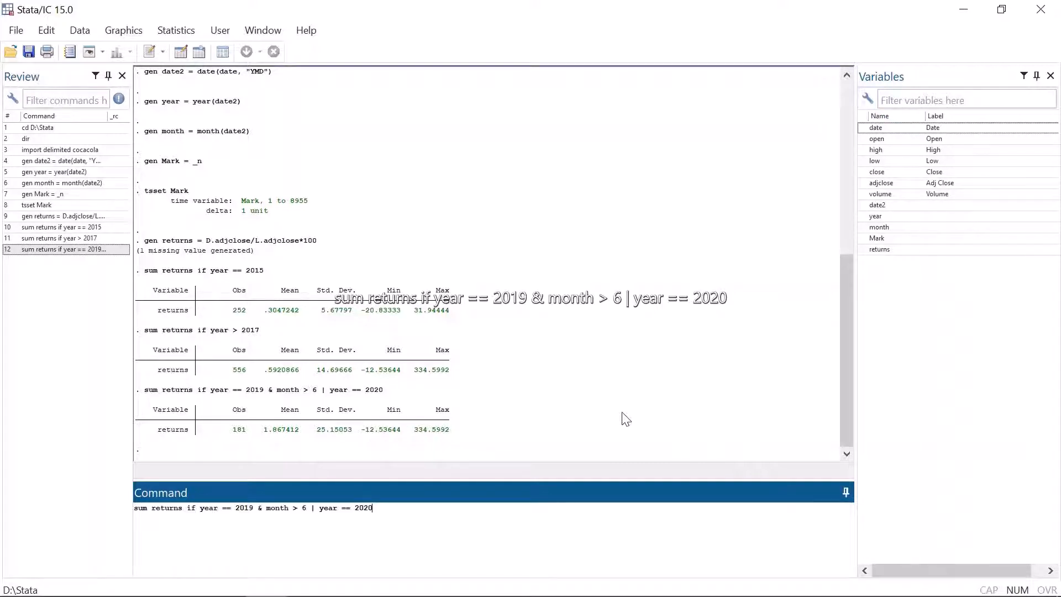
key(BackSpace)
key(BackSpace)
key(BackSpace)
key(BackSpace)
key(BackSpace)
key(BackSpace)
key(BackSpace)
key(BackSpace)
key(BackSpace)
key(BackSpace)
key(BackSpace)
key(BackSpace)
key(BackSpace)
key(BackSpace)
key(BackSpace)
key(Return)
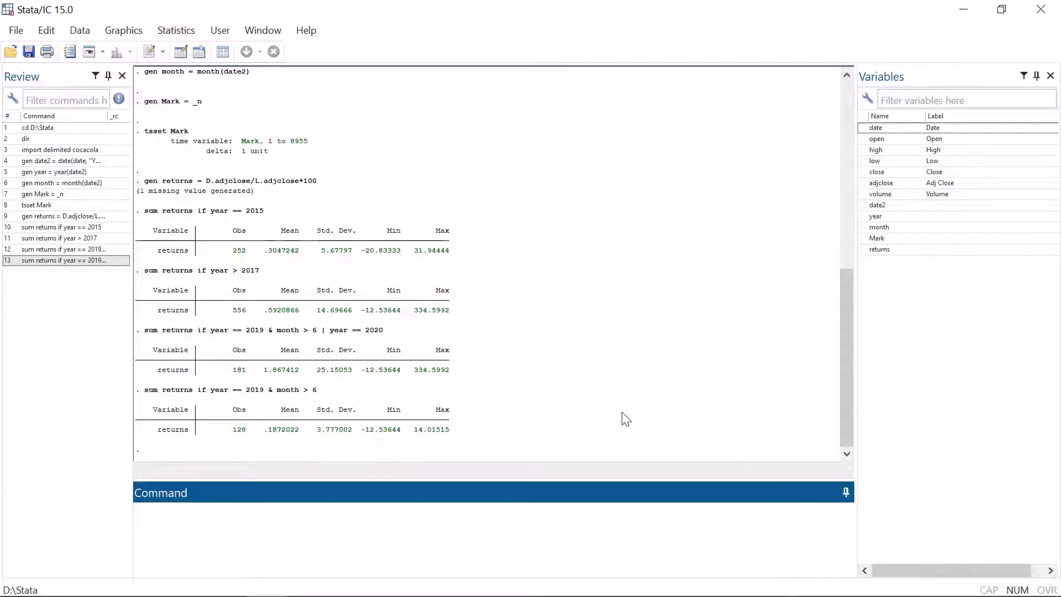
Step: Summarize returns in observation 2 only, showing one observation with value 0
text(sum returns )
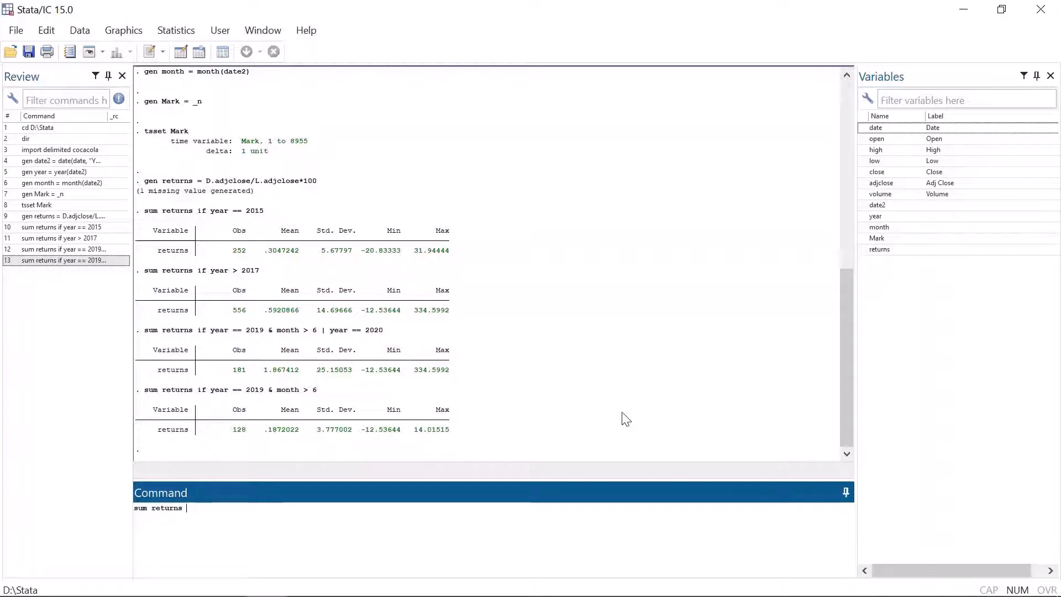
text(in )
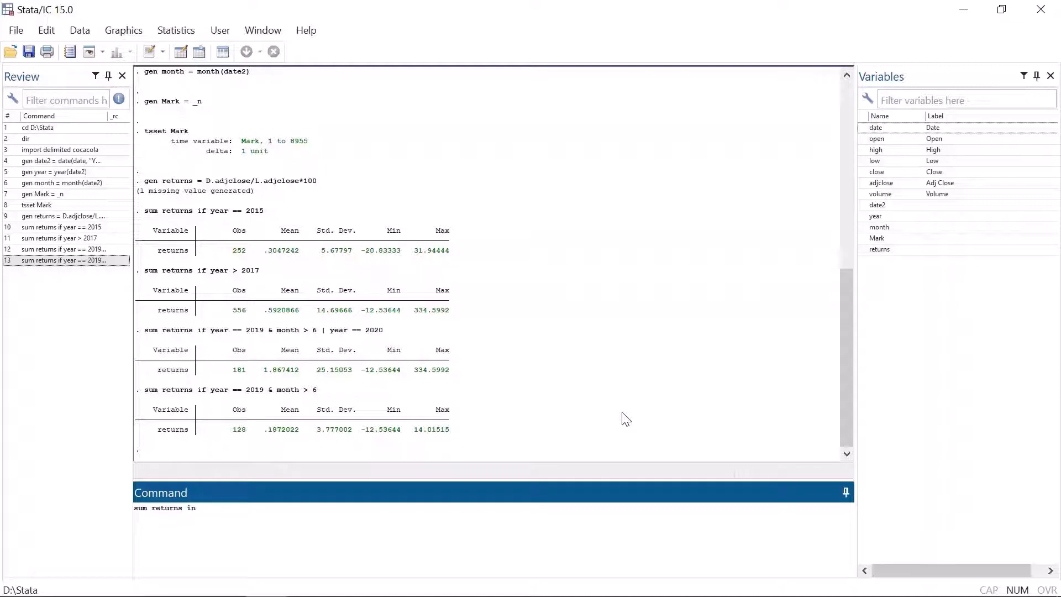
text(2)
key(Return)
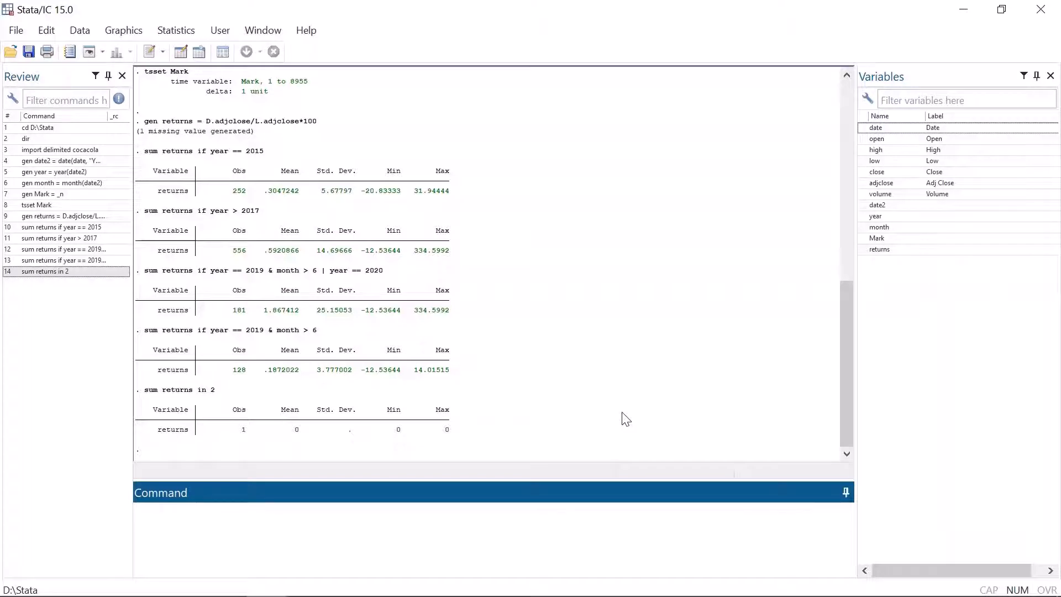
text(brow)
key(Return)
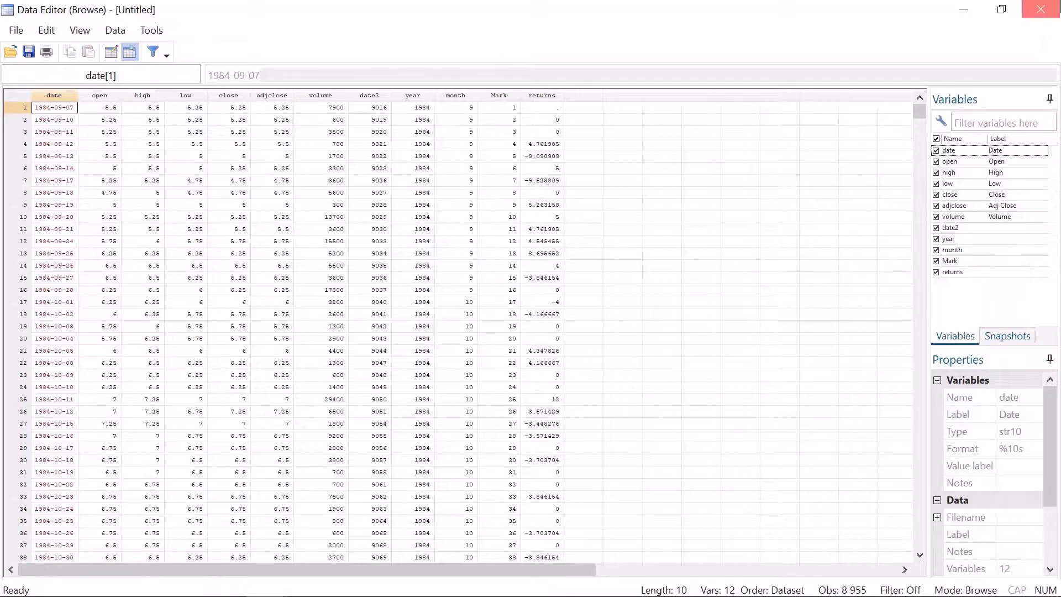
click(1041, 10)
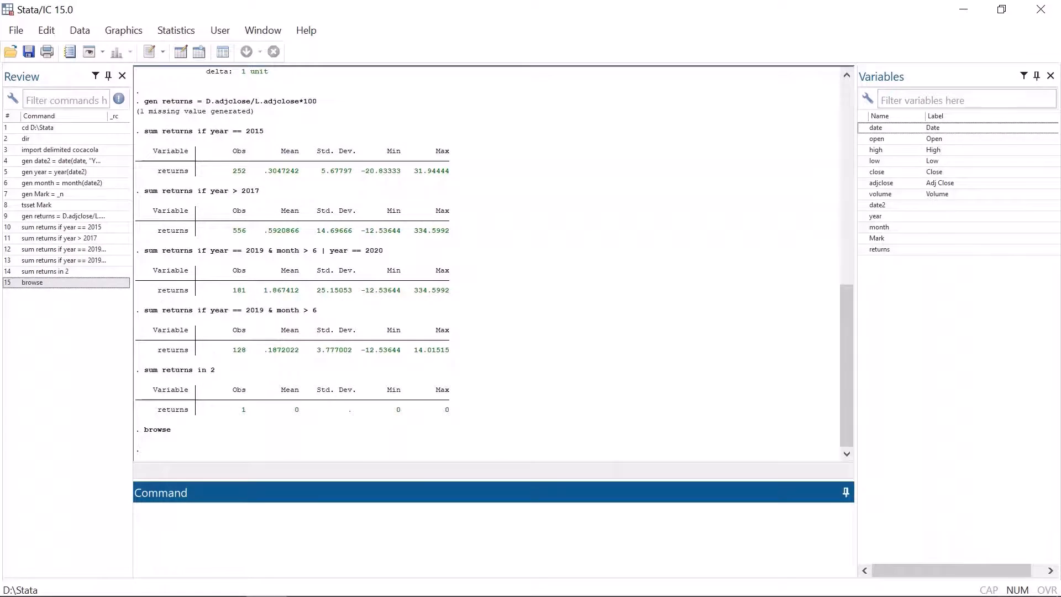
Step: Sort the data newest first with gsort - date2
text(sum re)
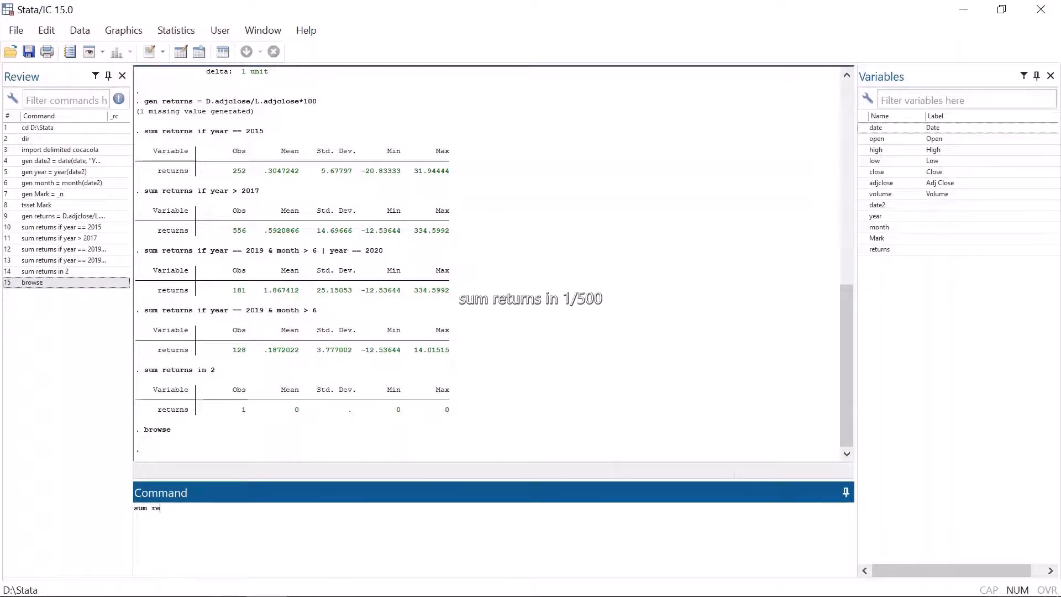
text(turns in 1/500)
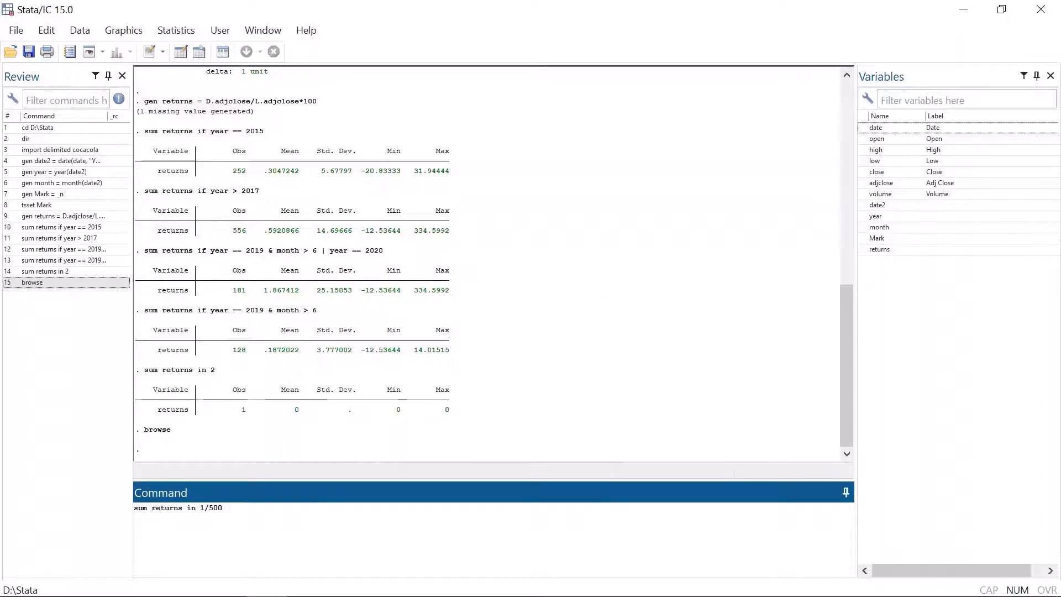
key(Escape)
text(gsort - )
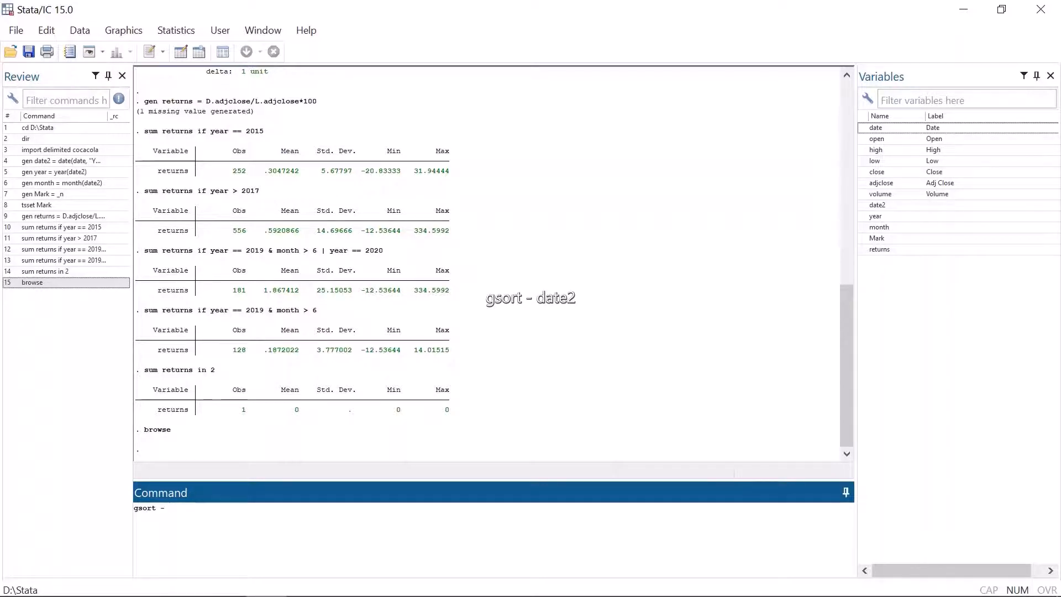
text(date)
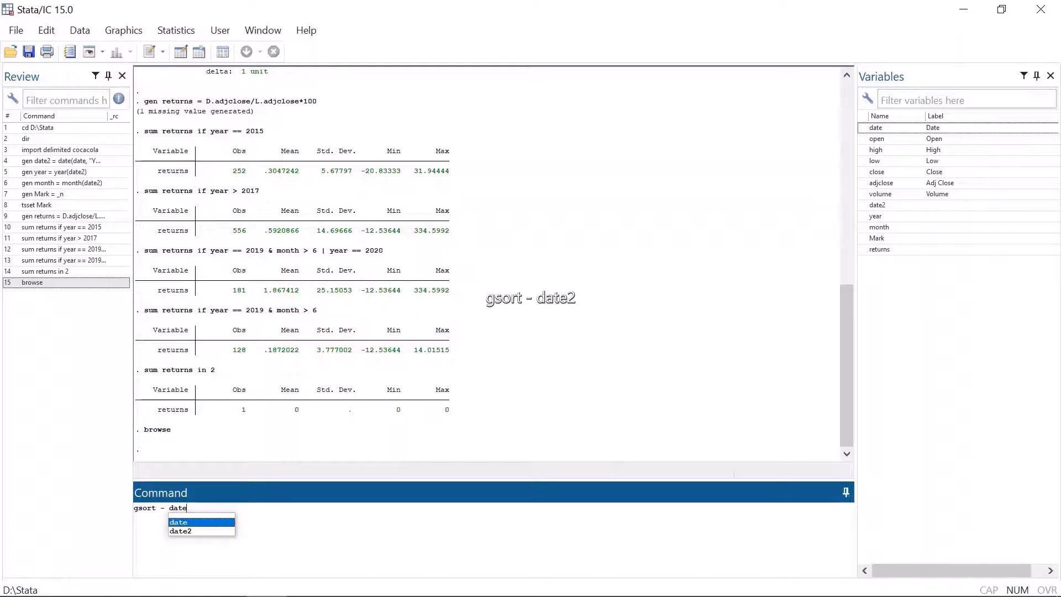
key(Down)
key(Return)
key(Return)
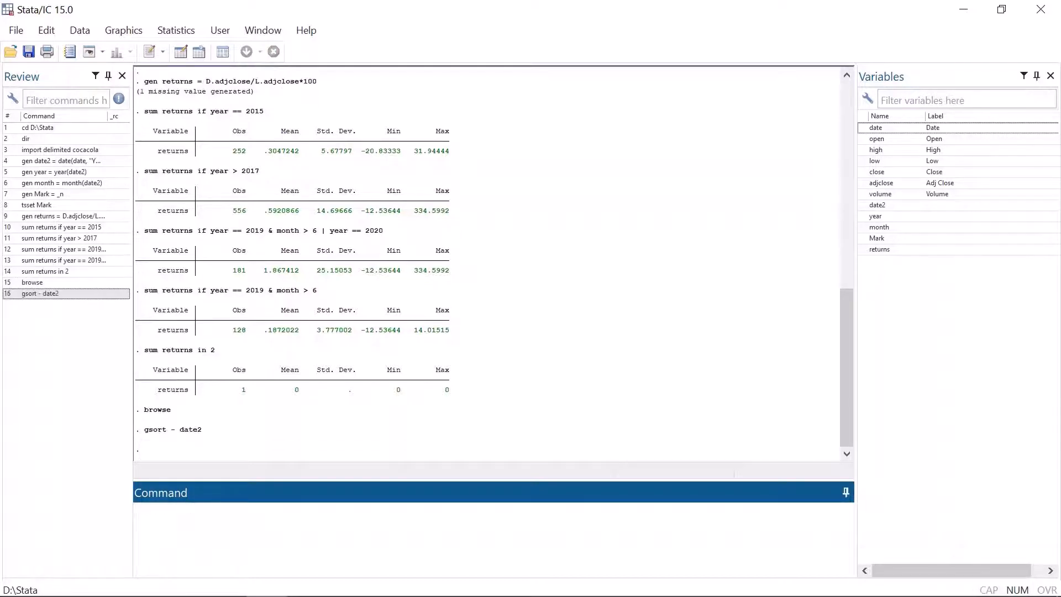
Step: Get a detailed summary of returns in 1/500: mean .6227091, kurtosis 442.0799
text(sum returns in 1/500)
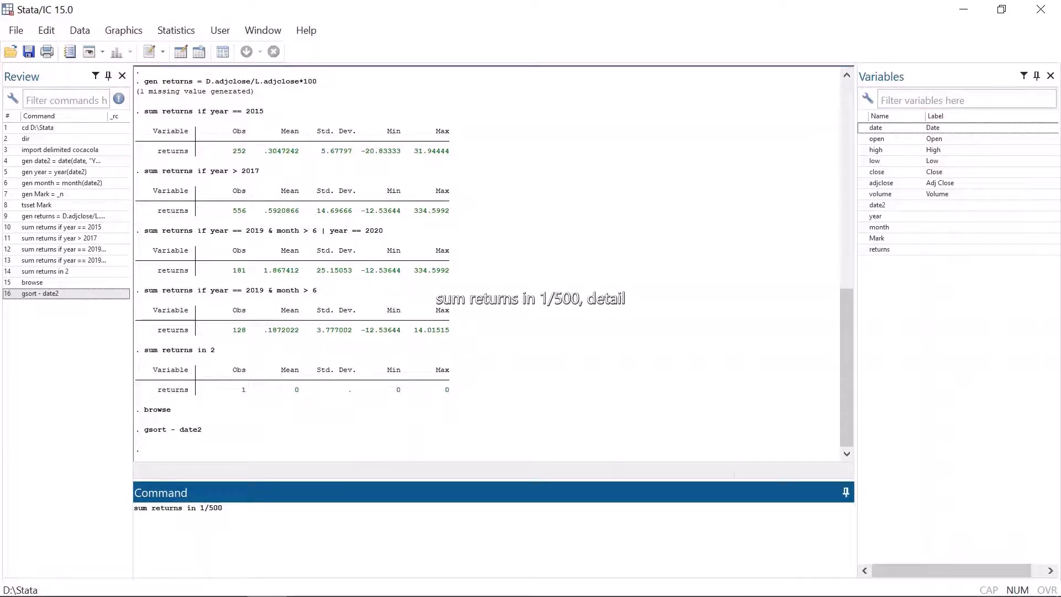
text(, detail)
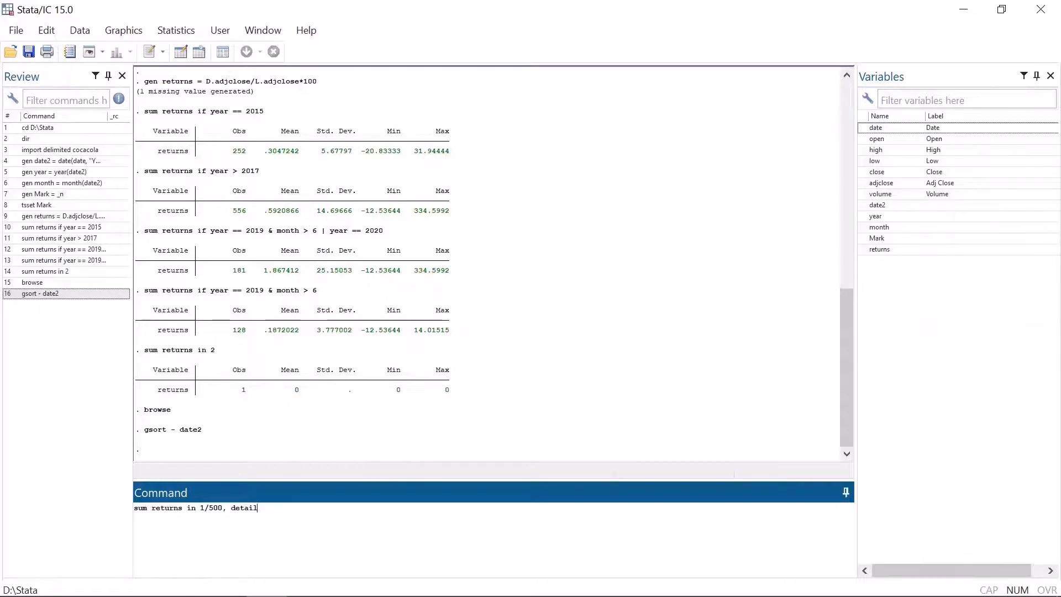
key(Return)
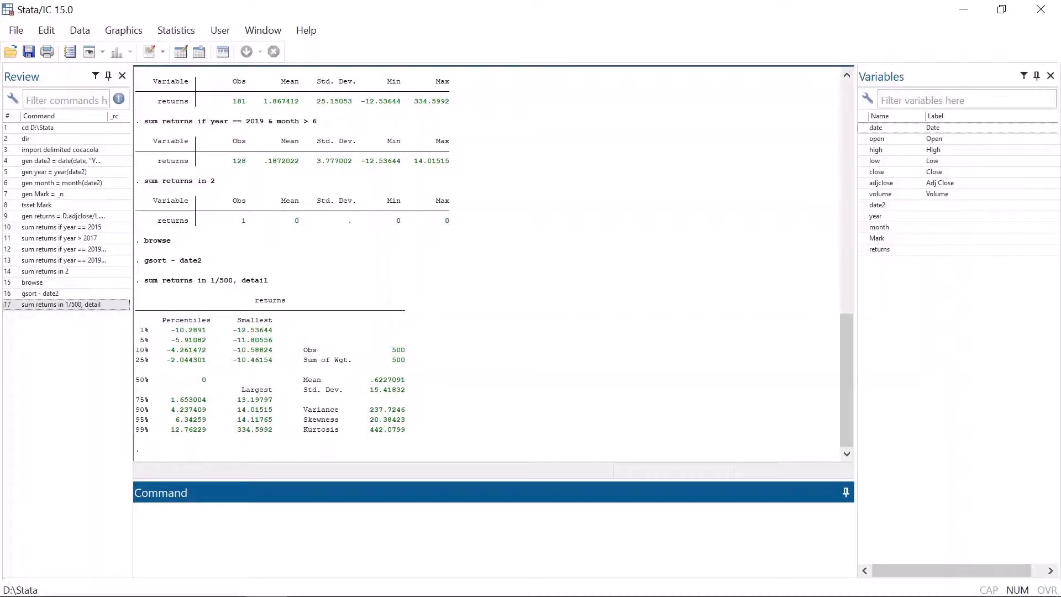
text(sum returns)
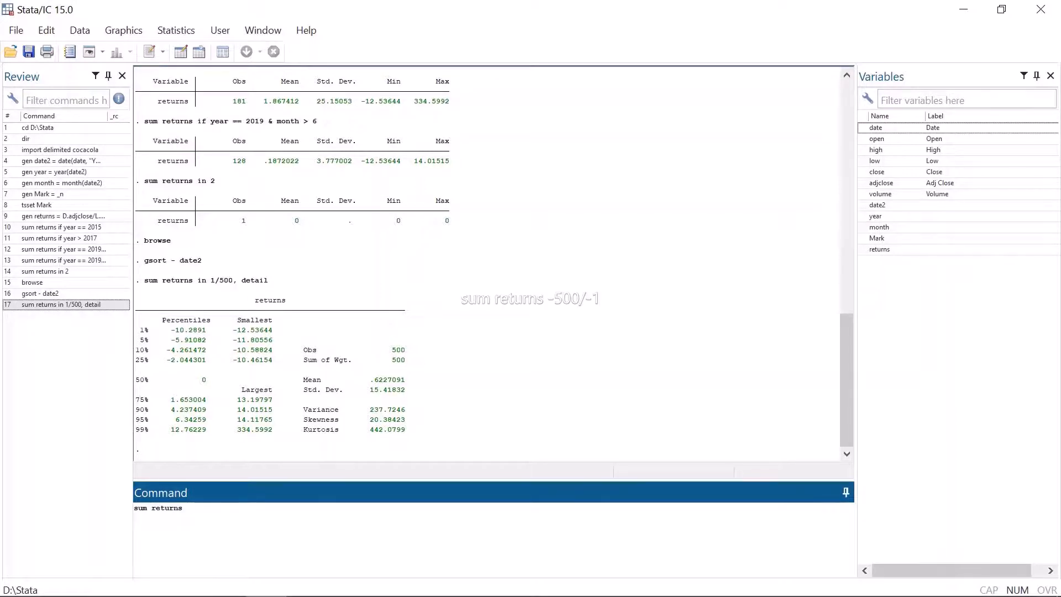
text( in )
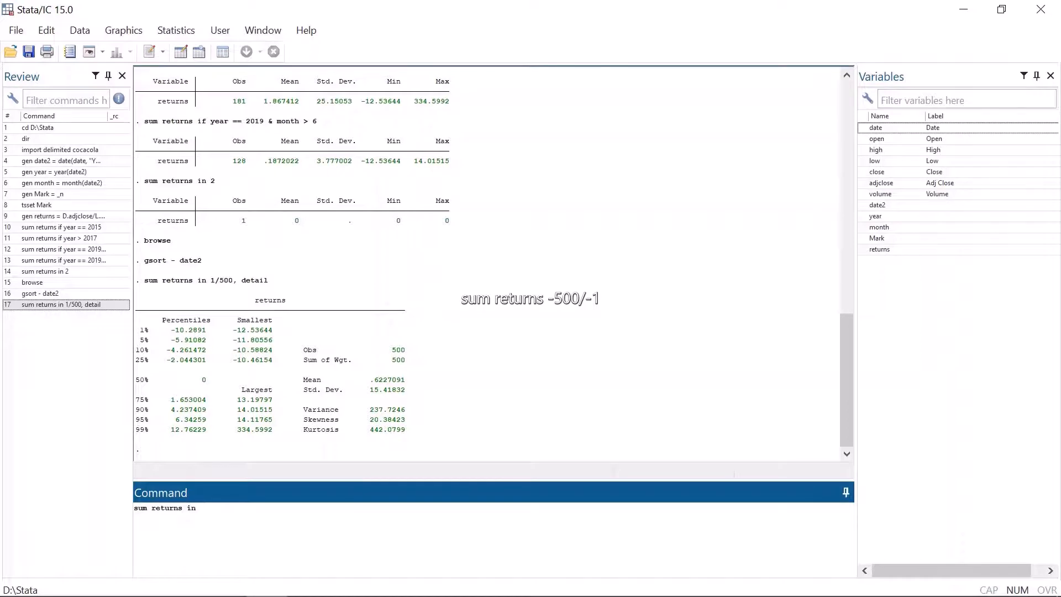
text(-500/-1)
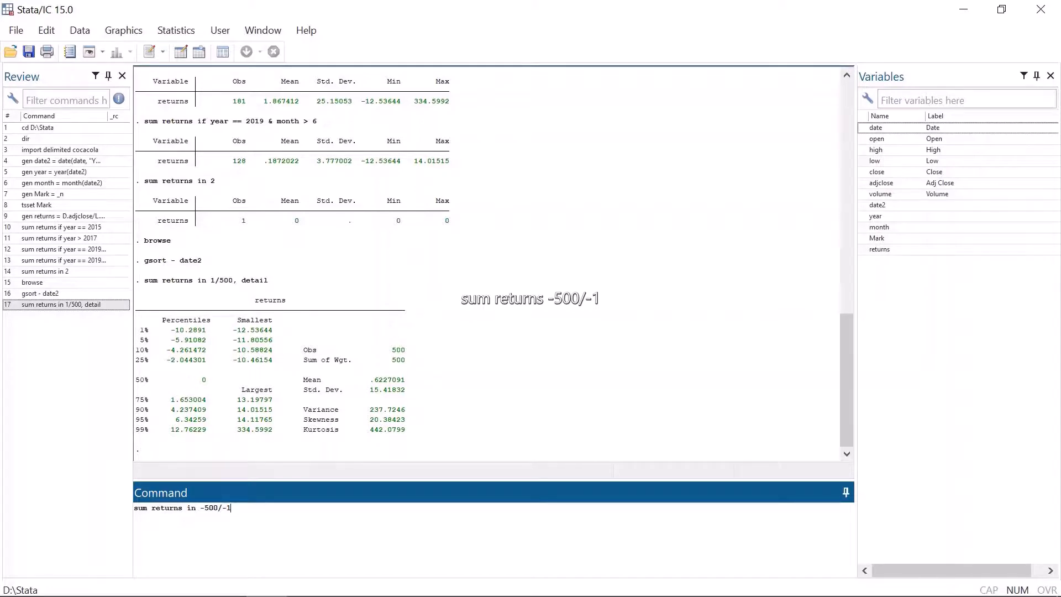
Step: Summarize returns in -500/-1: 499 observations, mean .1553504, min -16, max 15
key(Return)
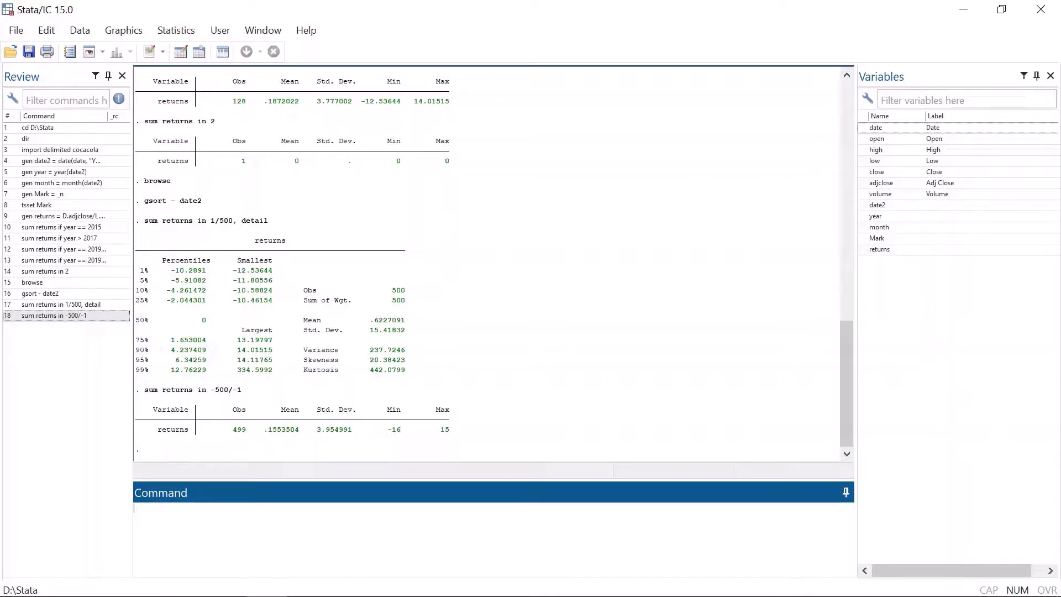
text(gen test)
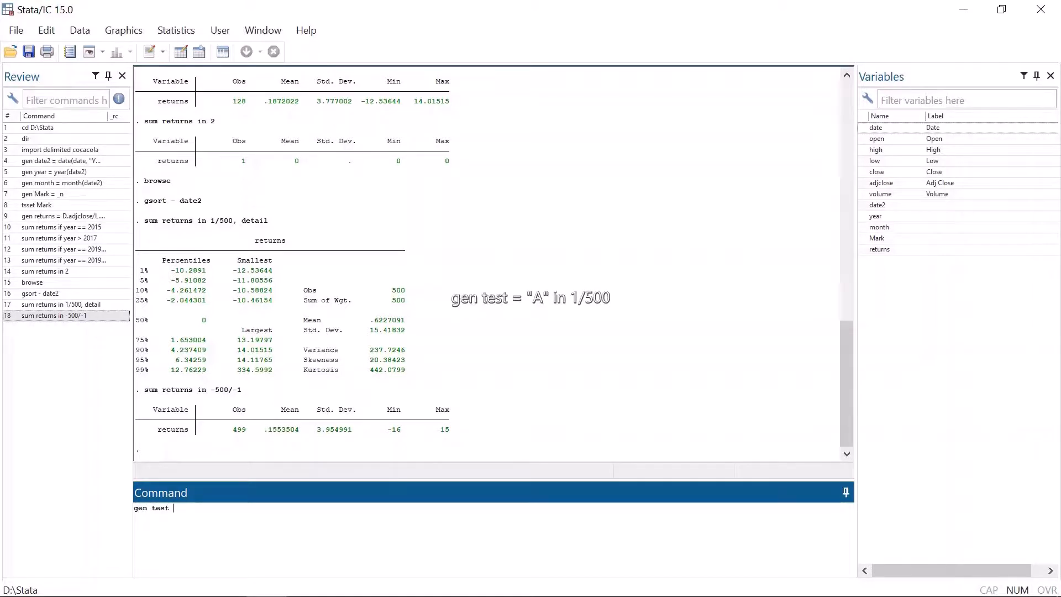
text( = "A" in 1/500)
Step: Create test as "A" for rows 1/500 and "B" for 501/-1, then tabulate it: 500 A, 8,455 B
key(Return)
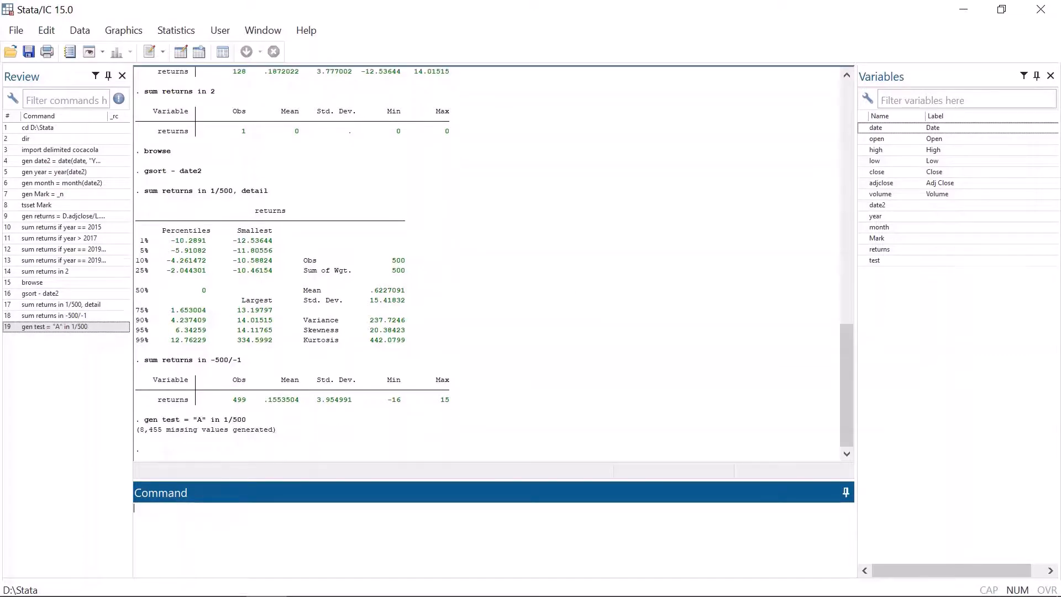
text(replace test)
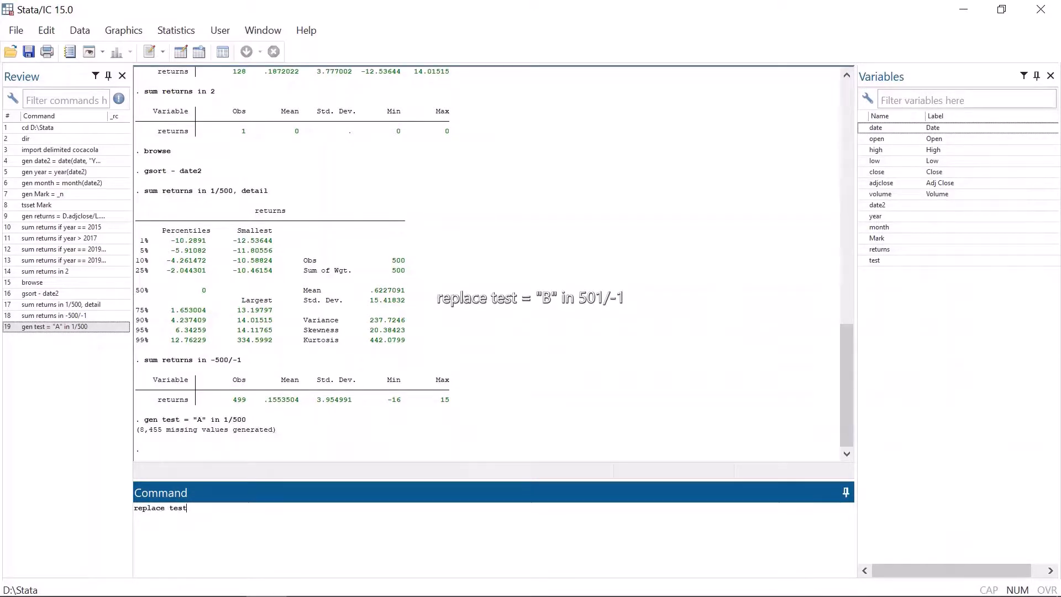
text( = "B" in 501/-1)
key(Return)
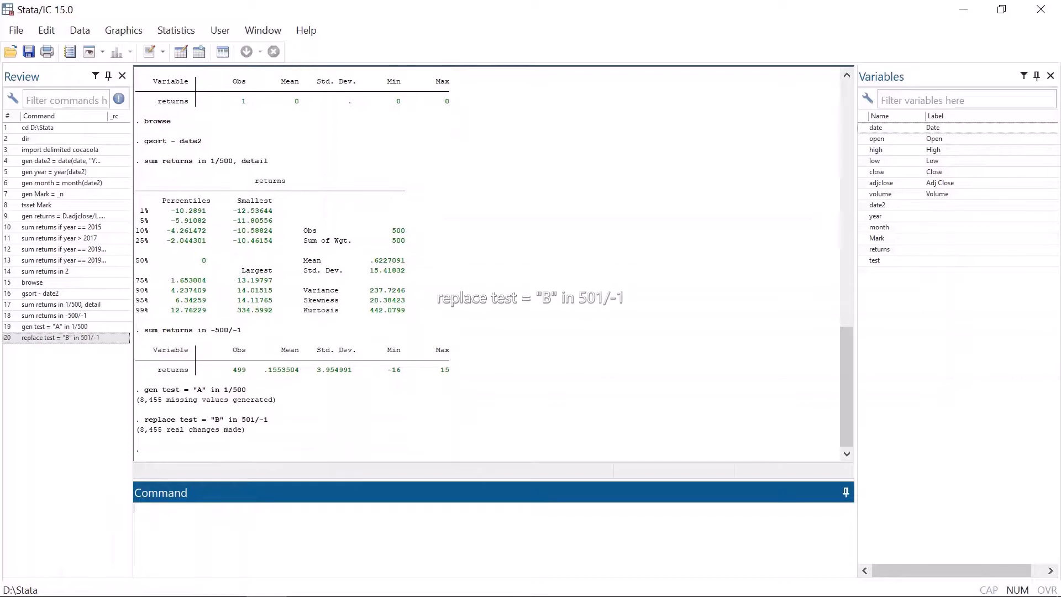
text(tab test)
key(Return)
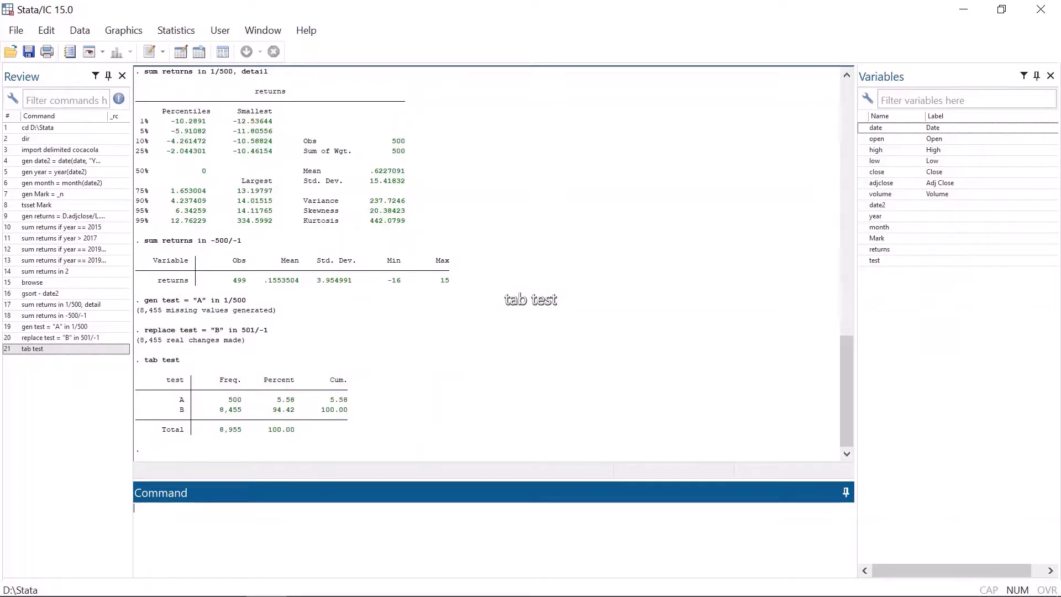
Step: Summarize returns if test == "B": 8,454 observations, mean .3037752
text(sum returns if )
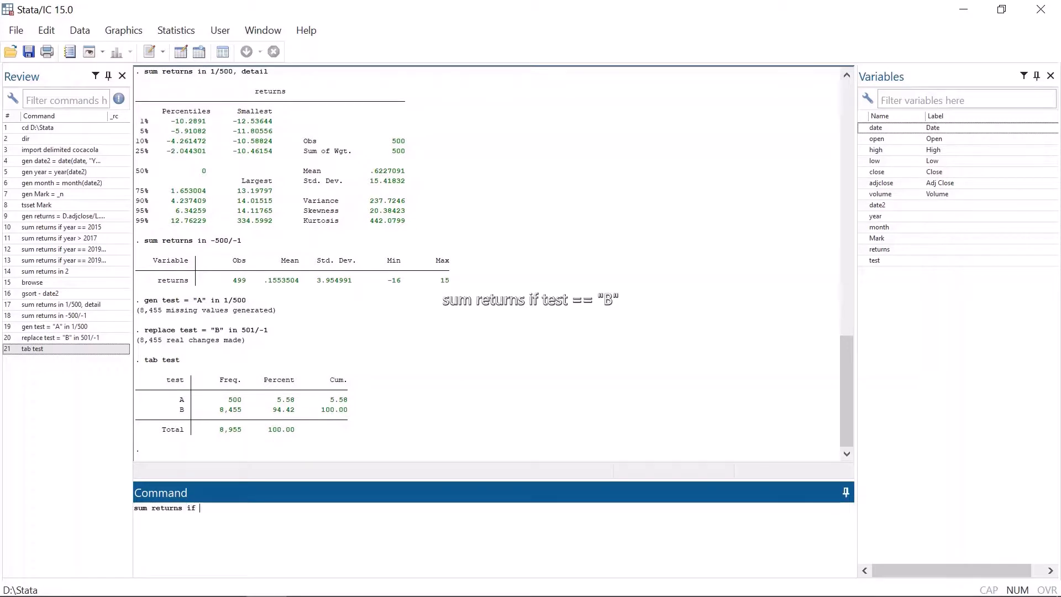
text(test == "B#")
text(")
key(Return)
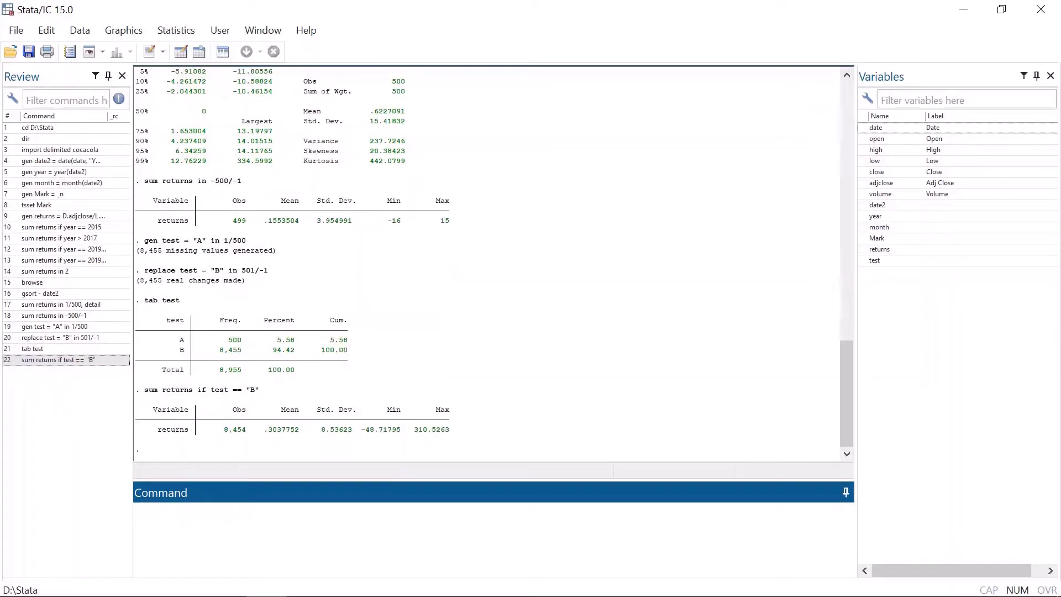
Step: Rerun the B-group summary with B unquoted, producing the 'B not found' error
key(Page_Up)
key(Delete)
text(B)
key(Return)
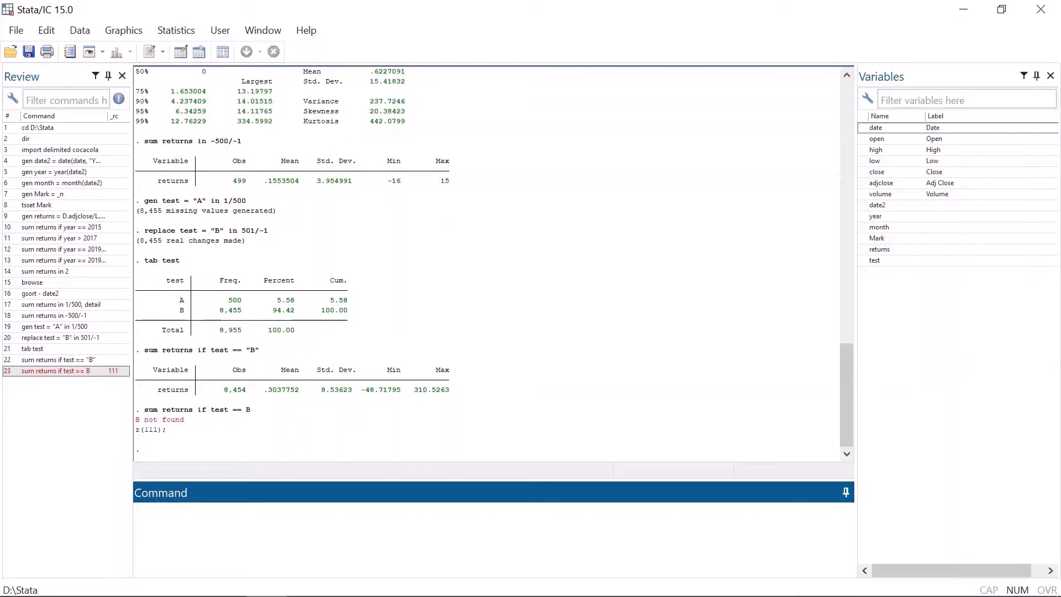
Step: Rerun the quoted-B summary using a single = to show the syntax error
key(Page_Up)
key(Page_Up)
key(Left)
key(BackSpace)
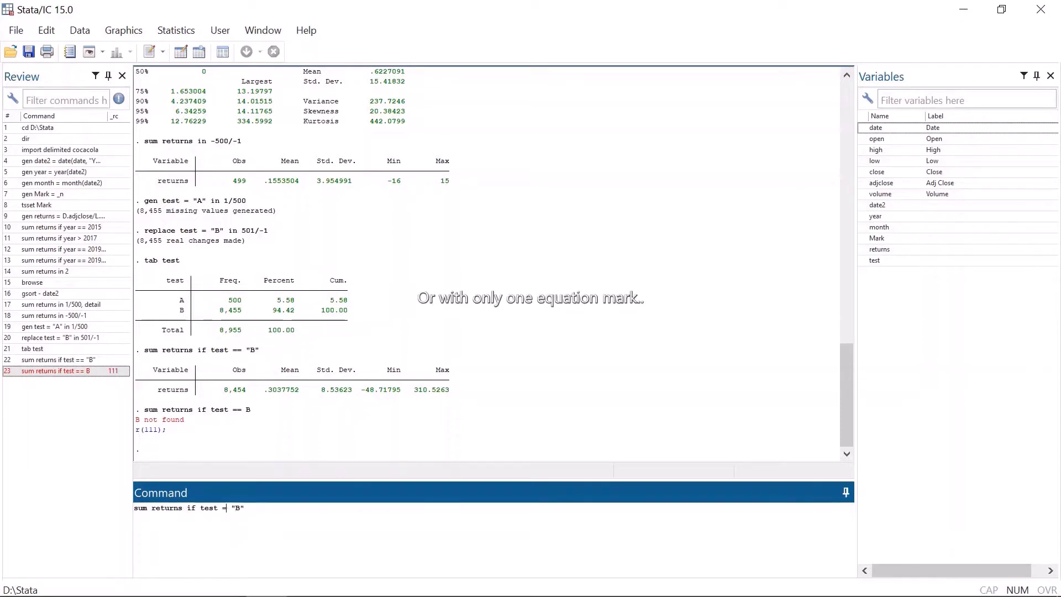
key(Return)
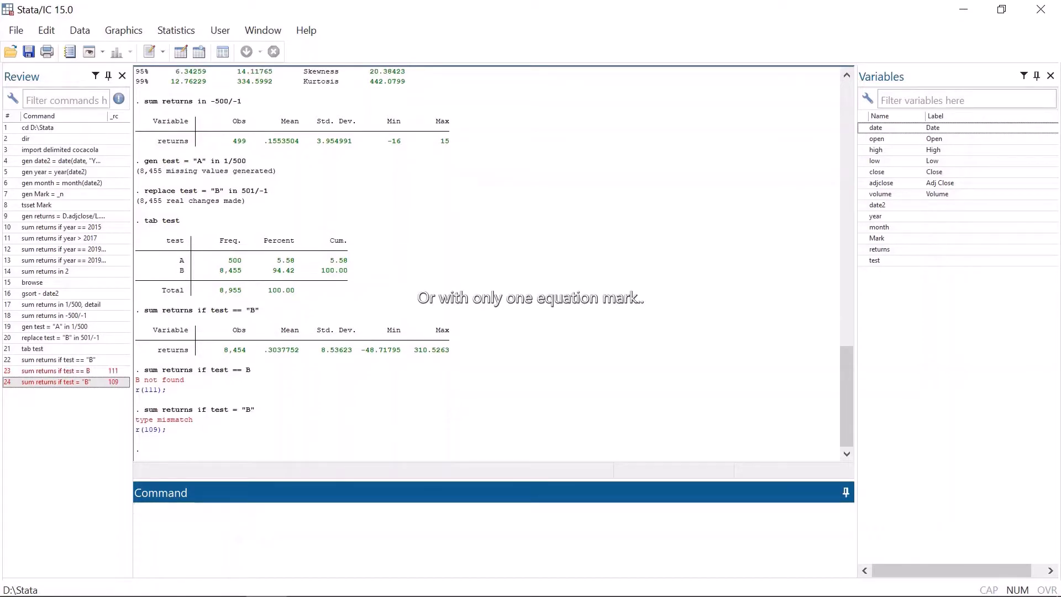